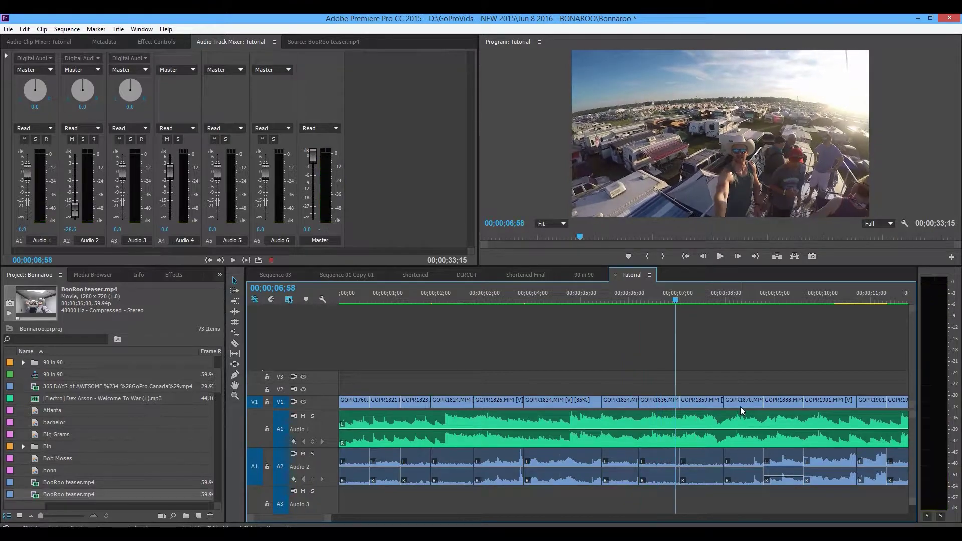
Step: Play back the Tutorial sequence from 00;00;06;39
{"action": "left_click", "coordinate": [662, 302]}
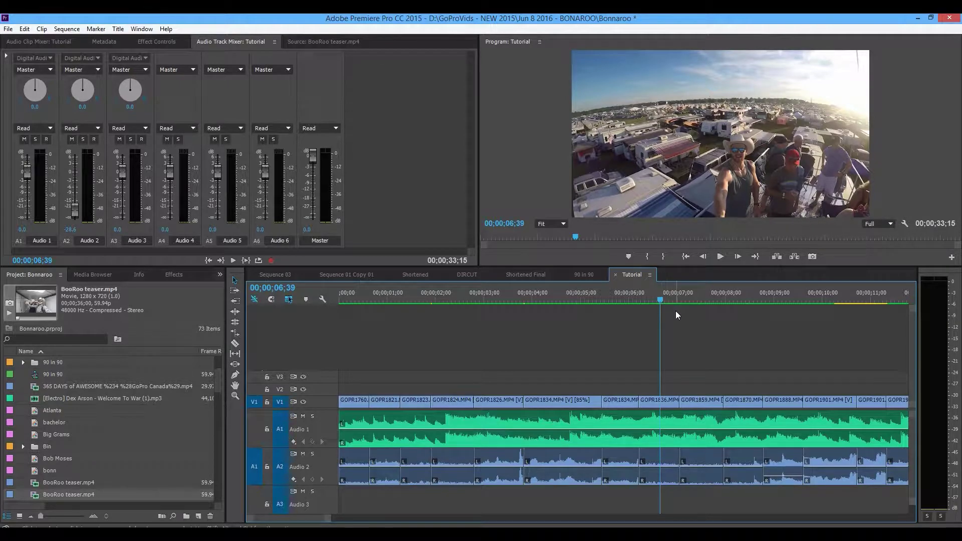
{"action": "key", "text": "space"}
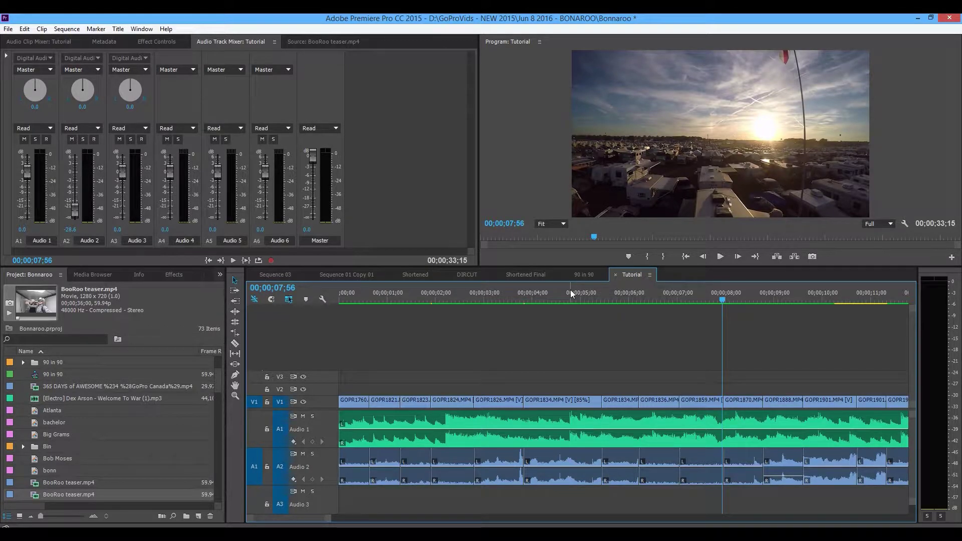
Step: Look at the 90 in 10 sequence, return to the Tutorial sequence and show its whole length in the timeline
{"action": "left_click_drag", "start_coordinate": [330, 518], "coordinate": [393, 518]}
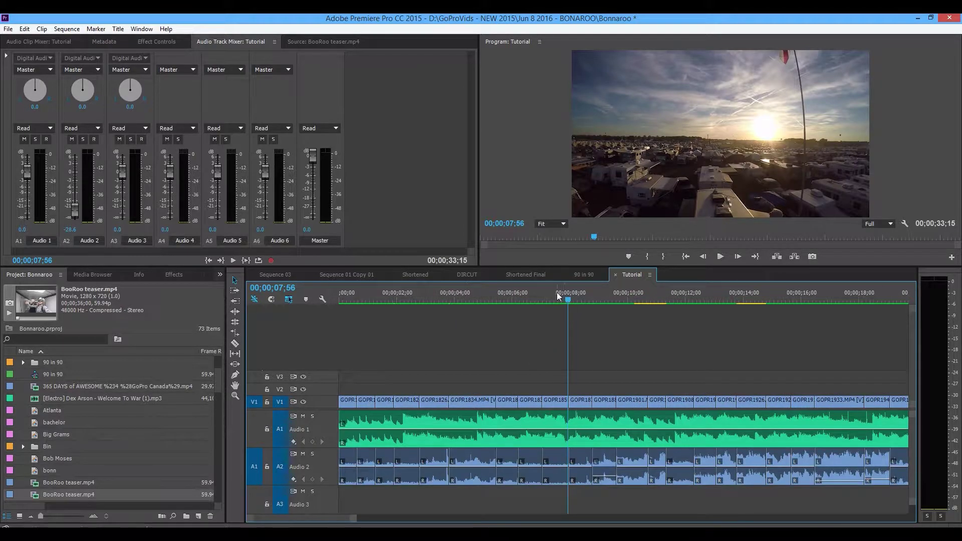
{"action": "left_click", "coordinate": [590, 276]}
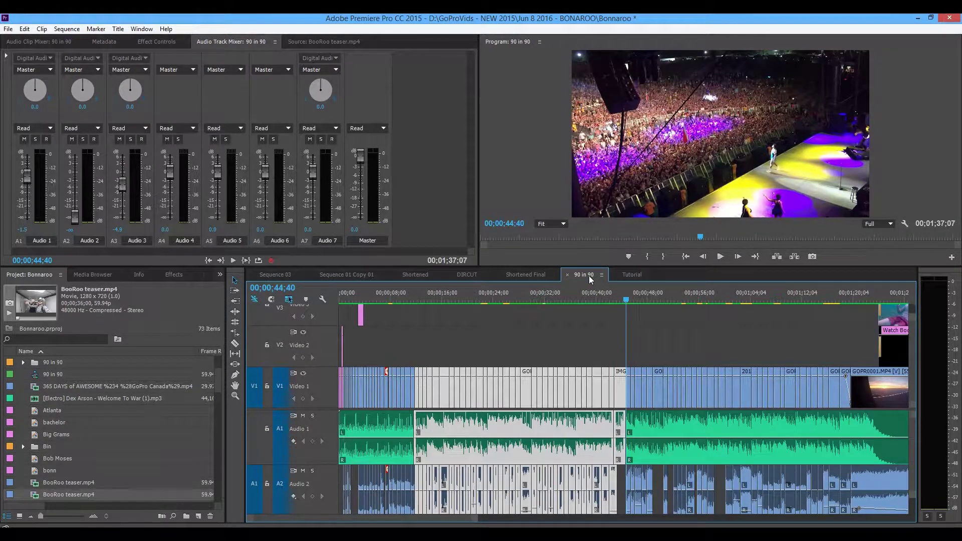
{"action": "left_click", "coordinate": [632, 275]}
{"action": "left_click_drag", "start_coordinate": [350, 523], "coordinate": [431, 520]}
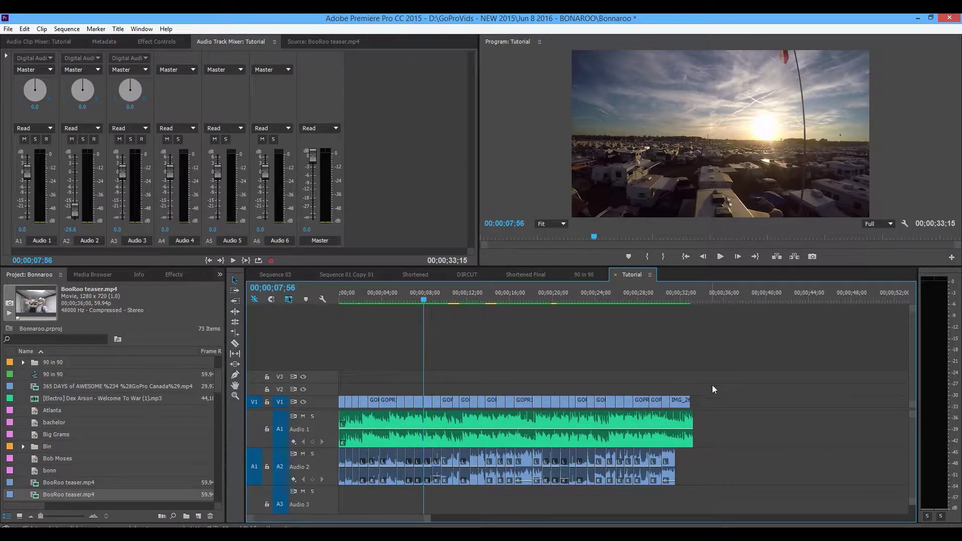
{"action": "left_click_drag", "start_coordinate": [426, 520], "coordinate": [458, 504]}
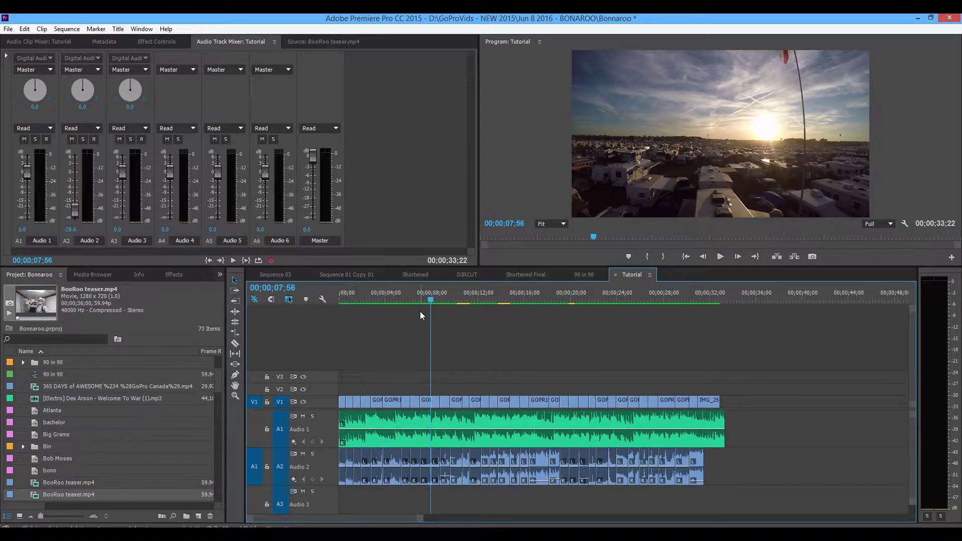
Step: Play a short section of the Tutorial sequence starting at 00;00;09;08
{"action": "left_click_drag", "start_coordinate": [433, 289], "coordinate": [444, 296]}
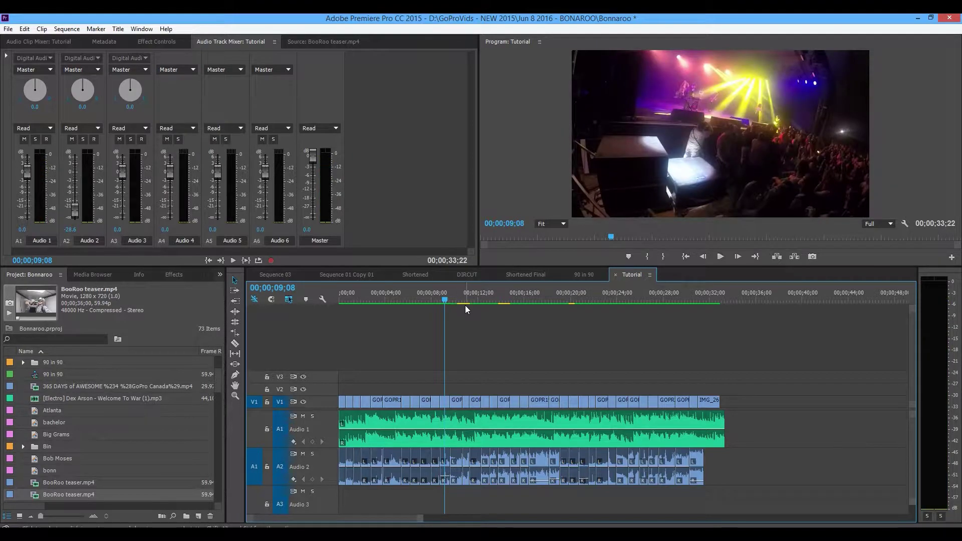
{"action": "key", "text": "space"}
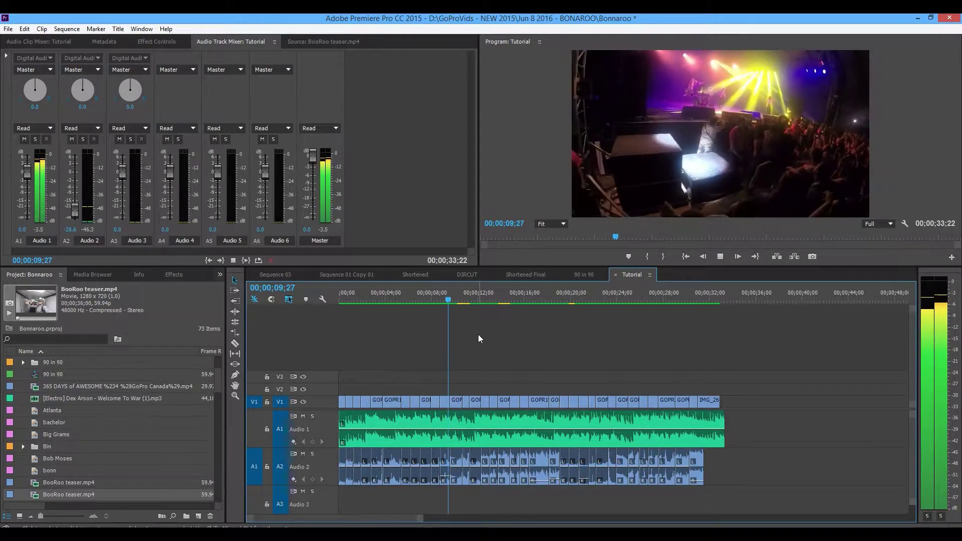
{"action": "key", "text": "space"}
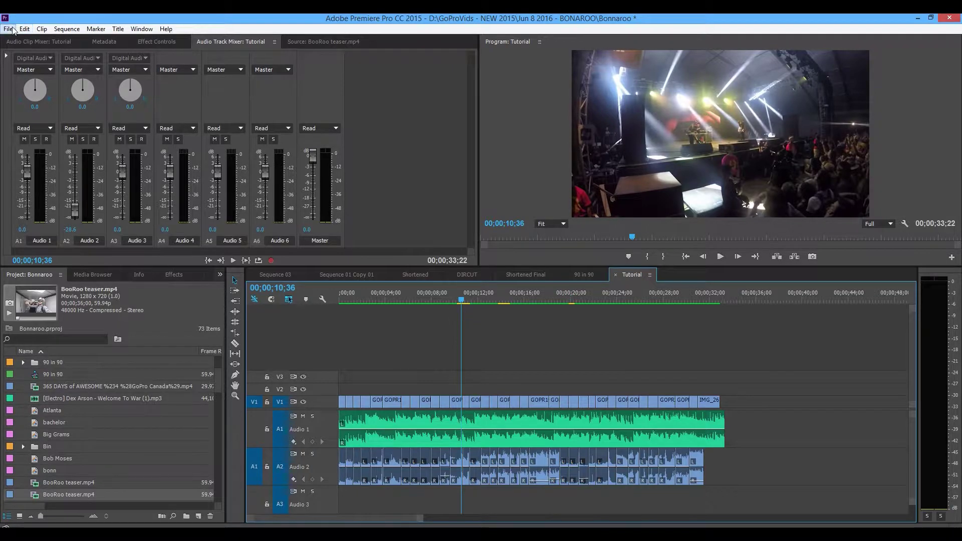
Step: Export the Tutorial sequence as a video file named Tutorial test 1 in the Nov 9 2016 - Tutorial video folder
{"action": "left_click", "coordinate": [8, 28]}
{"action": "mouse_move", "coordinate": [75, 314]}
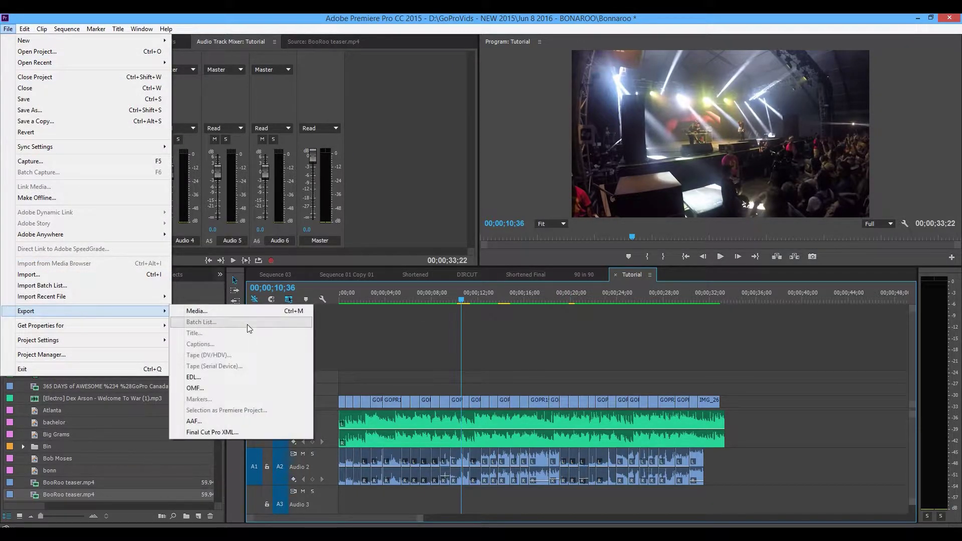
{"action": "left_click", "coordinate": [230, 311]}
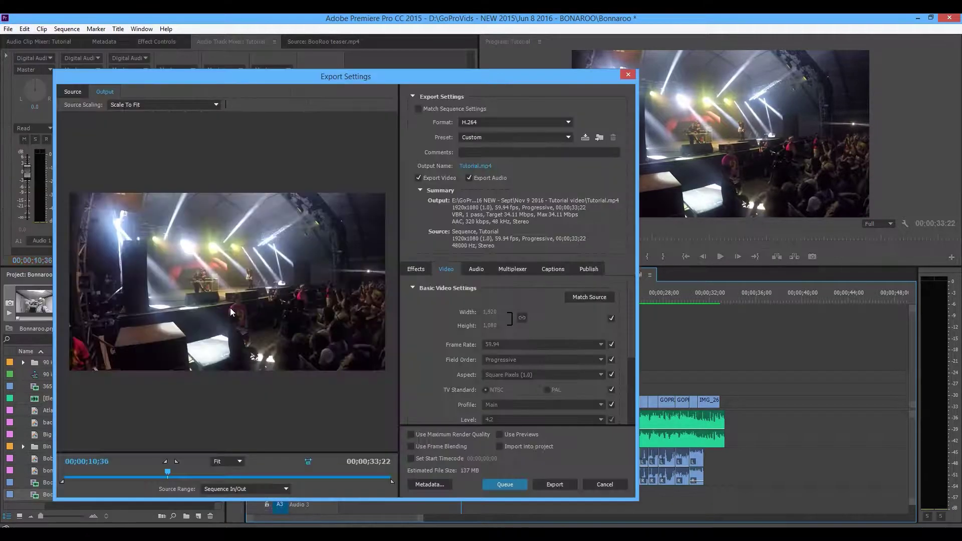
{"action": "left_click", "coordinate": [480, 171]}
{"action": "left_click", "coordinate": [171, 471]}
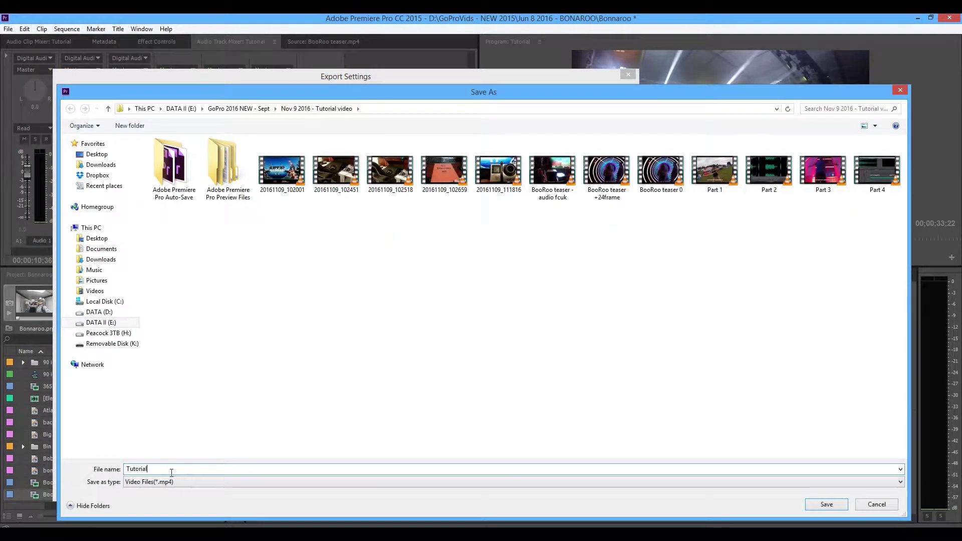
{"action": "type", "text": "test 1"}
{"action": "left_click", "coordinate": [836, 510]}
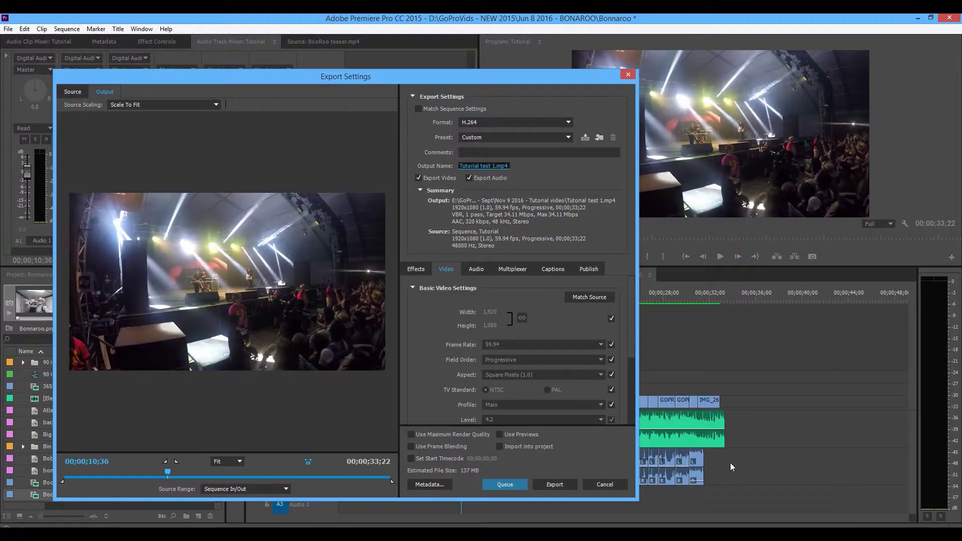
{"action": "left_click", "coordinate": [558, 488]}
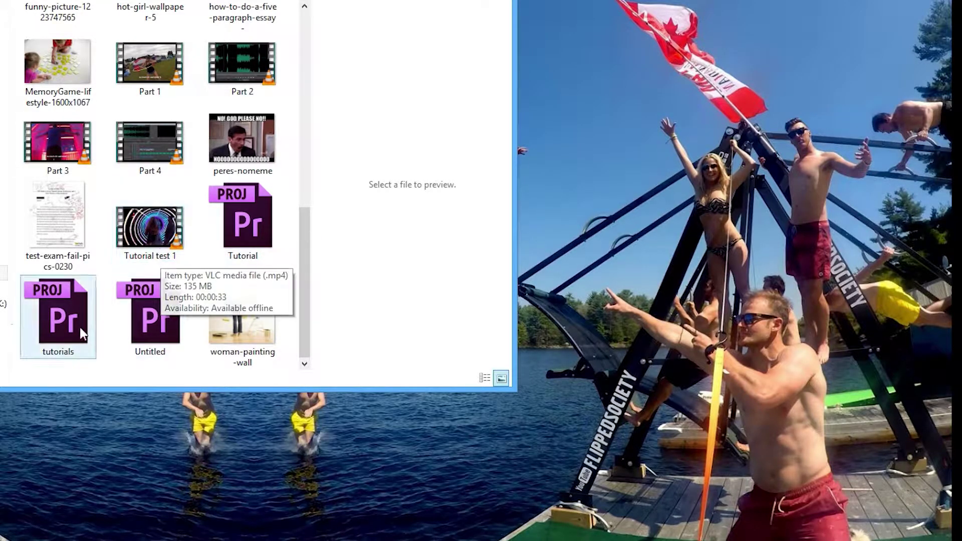
Step: Look through the export folder in File Explorer for the Tutorial test 1 video and select it
{"action": "left_click_drag", "start_coordinate": [305, 260], "coordinate": [296, 119]}
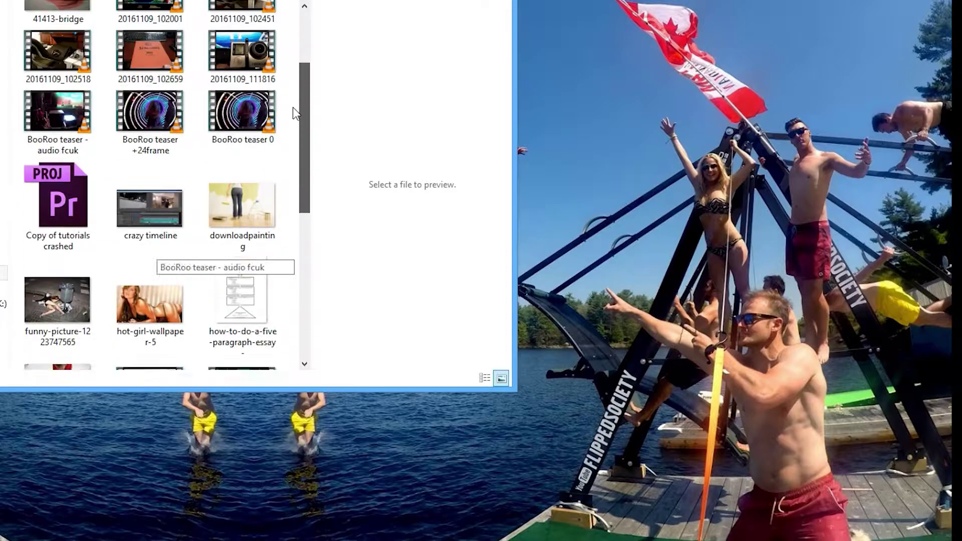
{"action": "scroll", "coordinate": [288, 151], "scroll_direction": "down", "scroll_amount": 5}
{"action": "scroll", "coordinate": [271, 260], "scroll_direction": "up", "scroll_amount": 3}
{"action": "scroll", "coordinate": [263, 251], "scroll_direction": "down", "scroll_amount": 3}
{"action": "scroll", "coordinate": [276, 151], "scroll_direction": "up", "scroll_amount": 6}
{"action": "scroll", "coordinate": [283, 76], "scroll_direction": "down", "scroll_amount": 5}
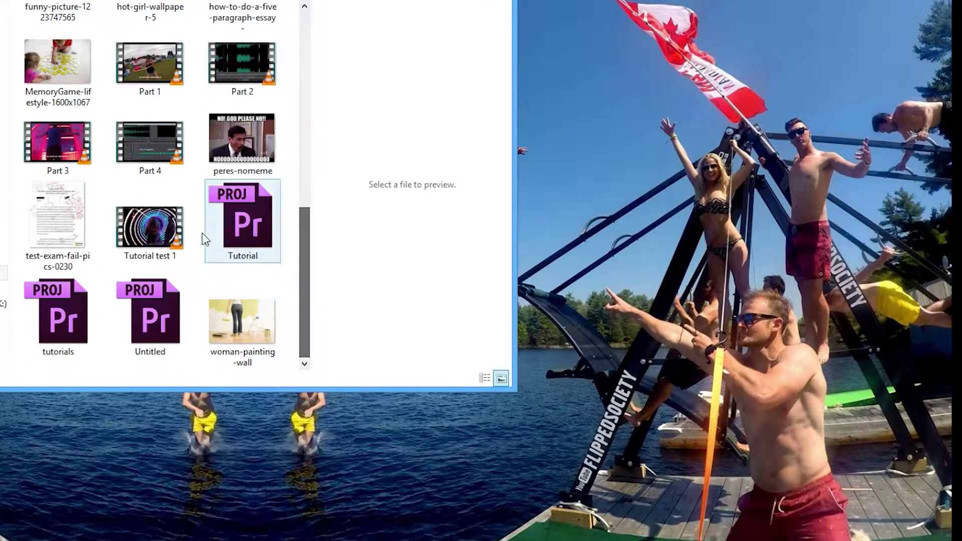
{"action": "left_click", "coordinate": [154, 224]}
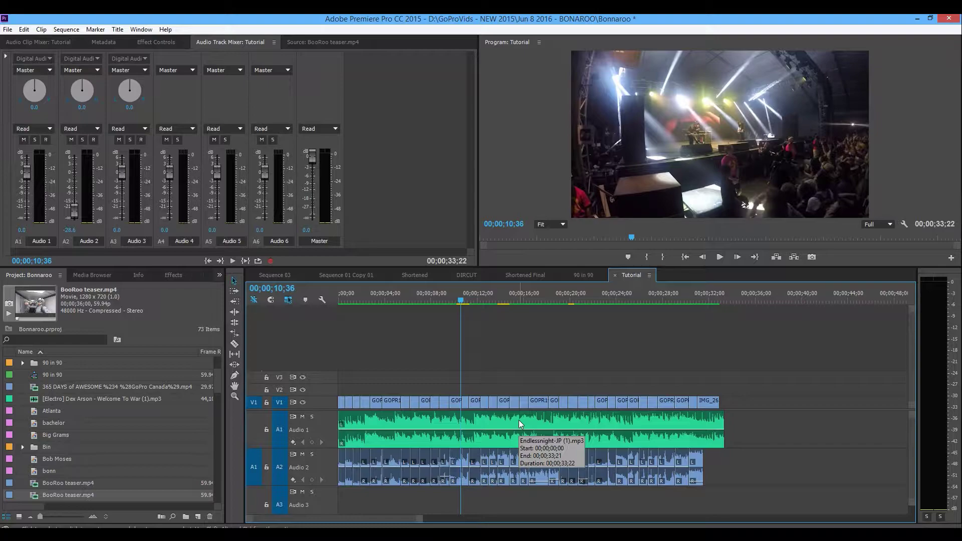
Step: Move the Tutorial playhead to 00;00;16;16 and bring up the Test clips folder as a smaller window over the project
{"action": "left_click_drag", "start_coordinate": [461, 300], "coordinate": [527, 283]}
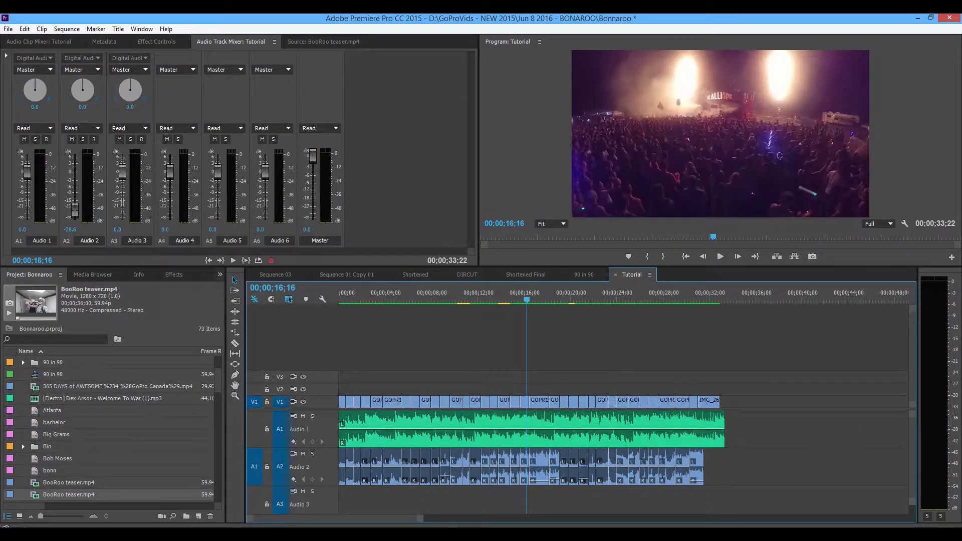
{"action": "mouse_move", "coordinate": [65, 536]}
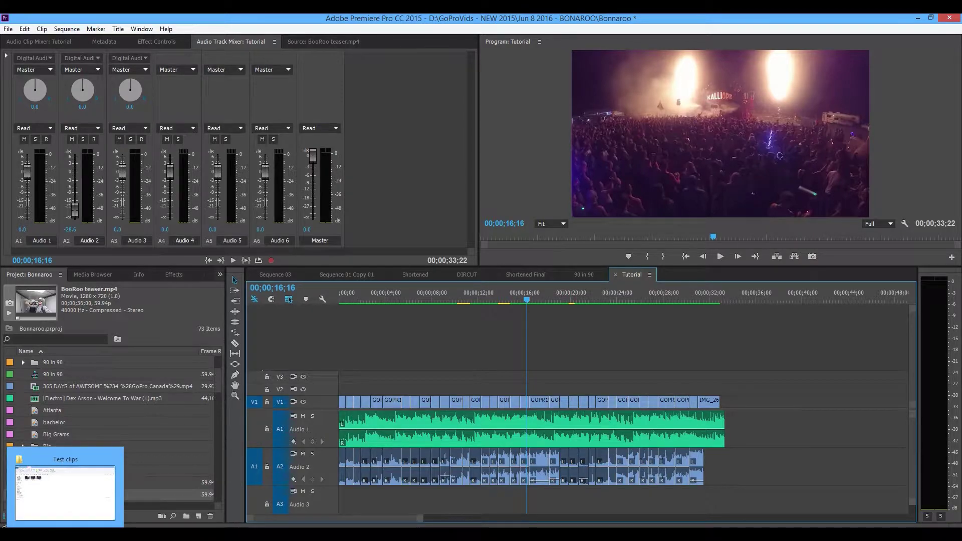
{"action": "left_click", "coordinate": [84, 469]}
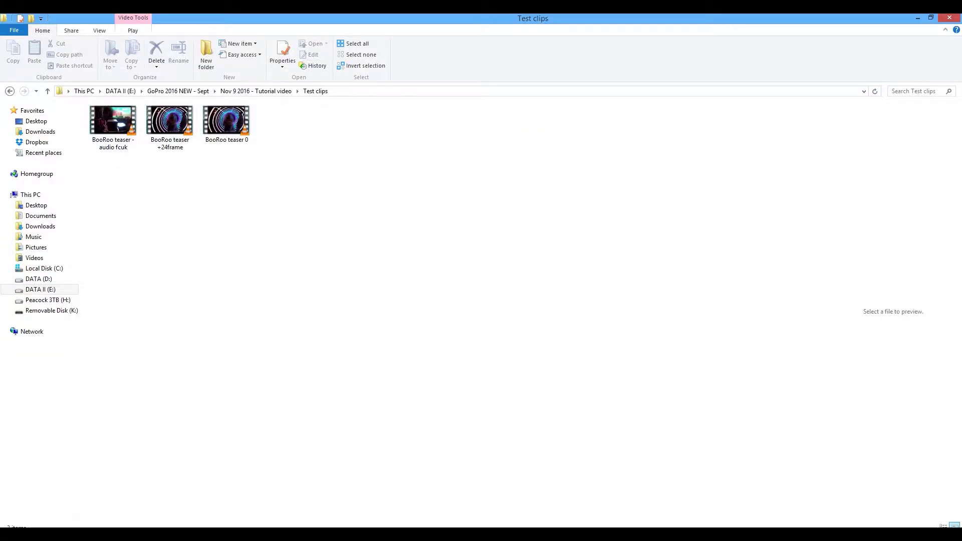
{"action": "left_click_drag", "start_coordinate": [664, 24], "coordinate": [961, 25]}
{"action": "left_click_drag", "start_coordinate": [721, 18], "coordinate": [429, 65]}
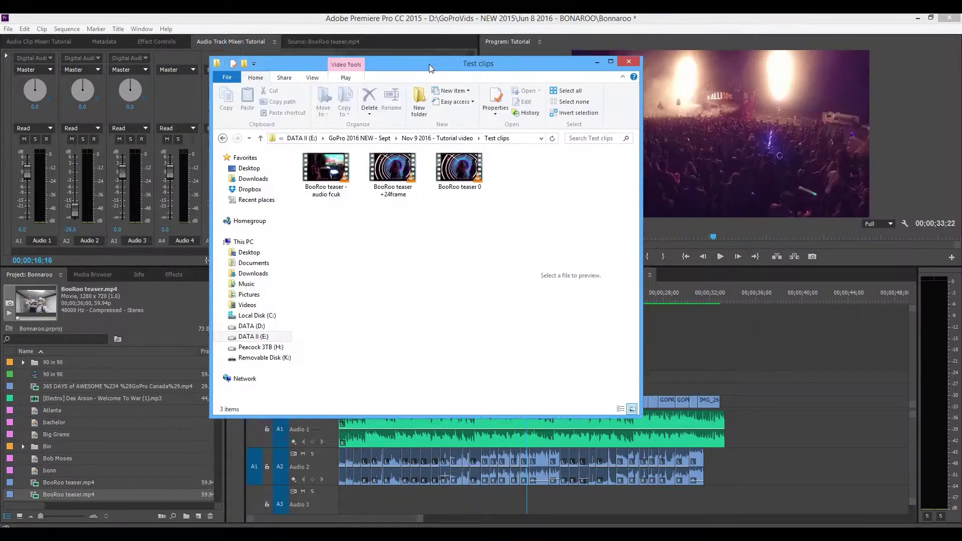
Step: Preview the BooRoo teaser 0, BooRoo teaser +24frame and BooRoo teaser - audio fcuk files one by one and reposition the folder window
{"action": "left_click", "coordinate": [476, 218]}
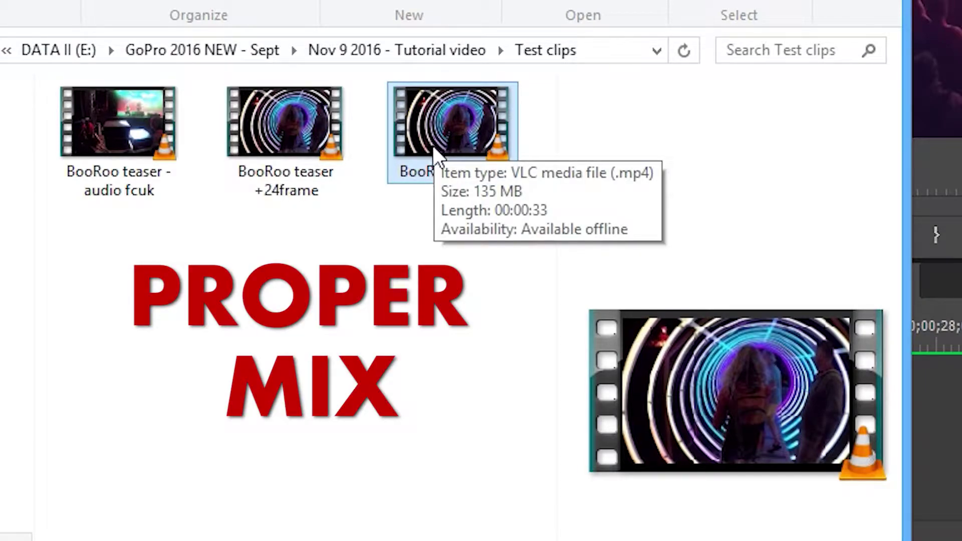
{"action": "left_click", "coordinate": [287, 186]}
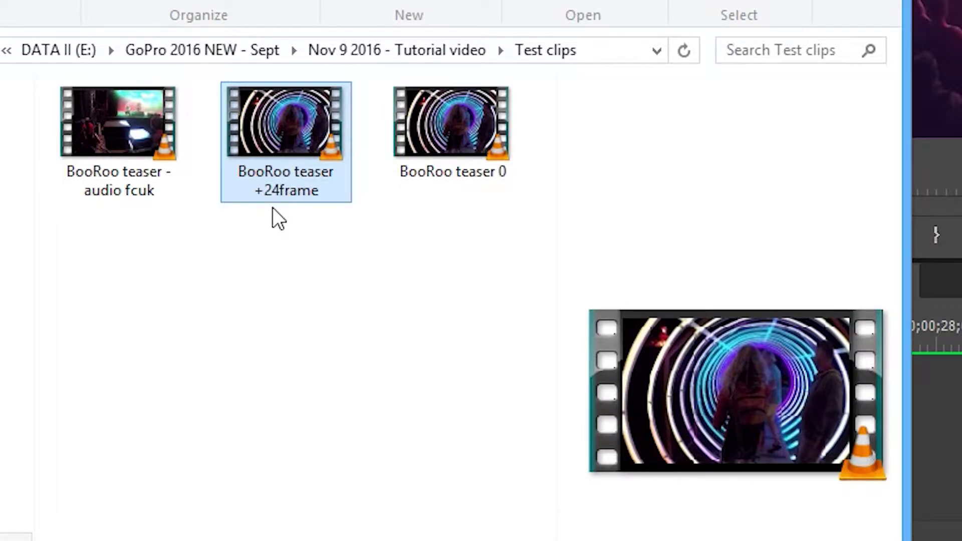
{"action": "left_click", "coordinate": [121, 186]}
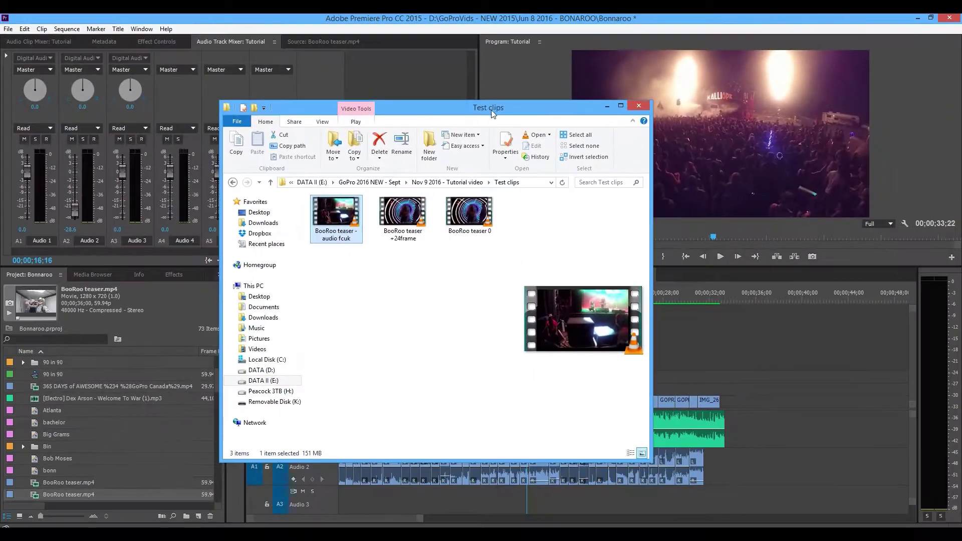
{"action": "left_click_drag", "start_coordinate": [491, 101], "coordinate": [293, 71]}
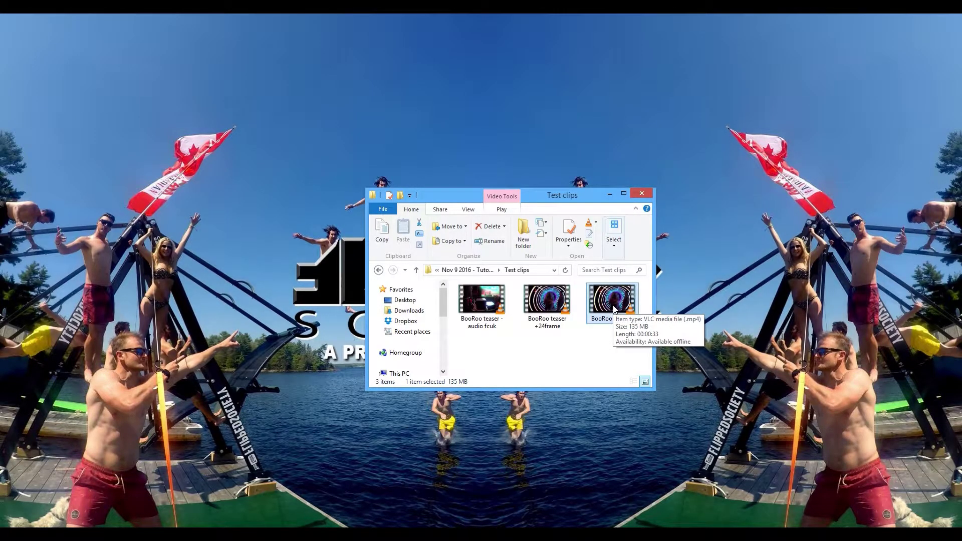
Step: Open BooRoo teaser 0 in VLC media player and play it full screen
{"action": "double_click", "coordinate": [614, 306]}
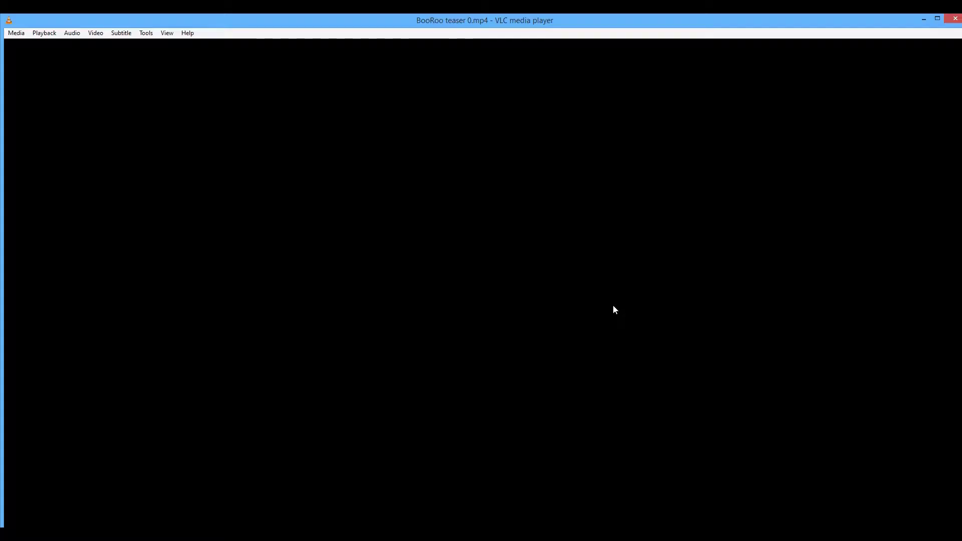
{"action": "double_click", "coordinate": [596, 263]}
{"action": "left_click", "coordinate": [423, 412]}
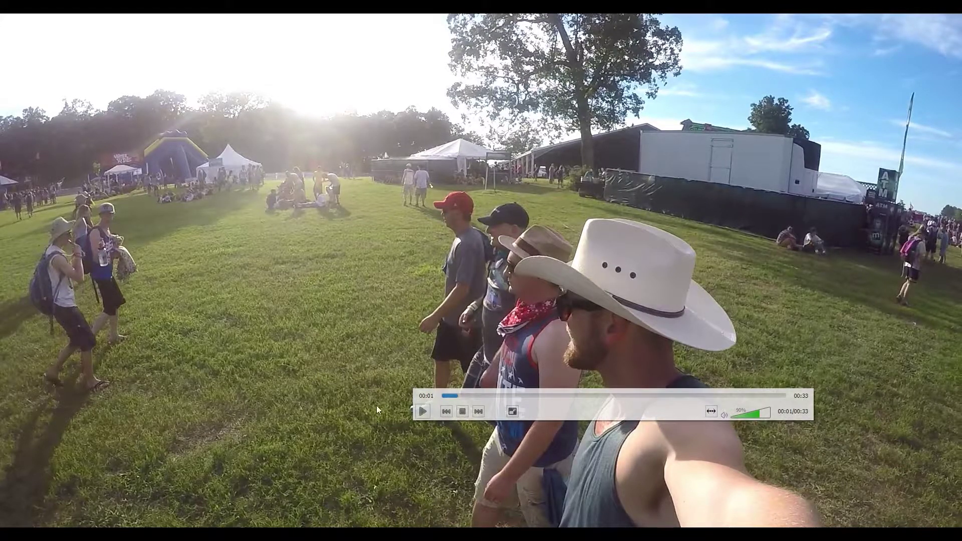
{"action": "left_click", "coordinate": [424, 411]}
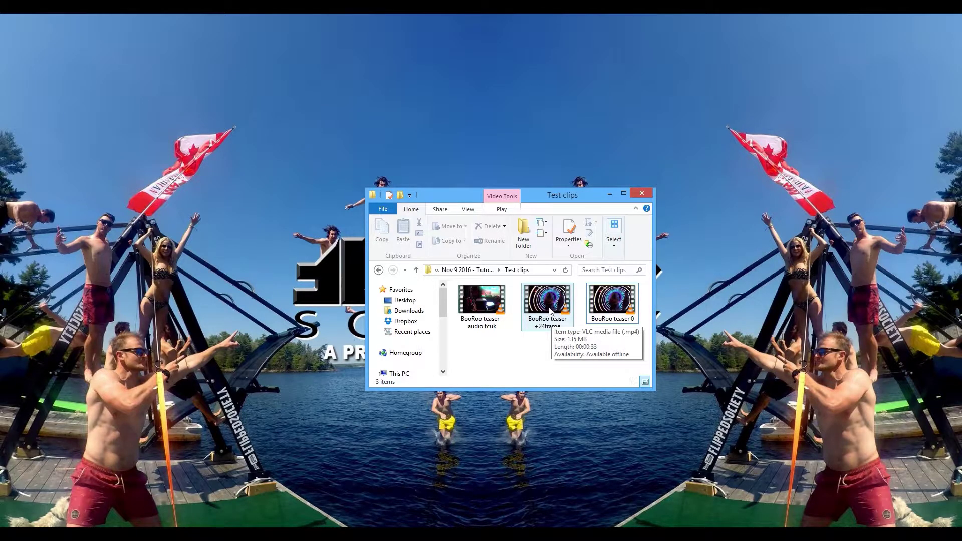
{"action": "left_click", "coordinate": [545, 323]}
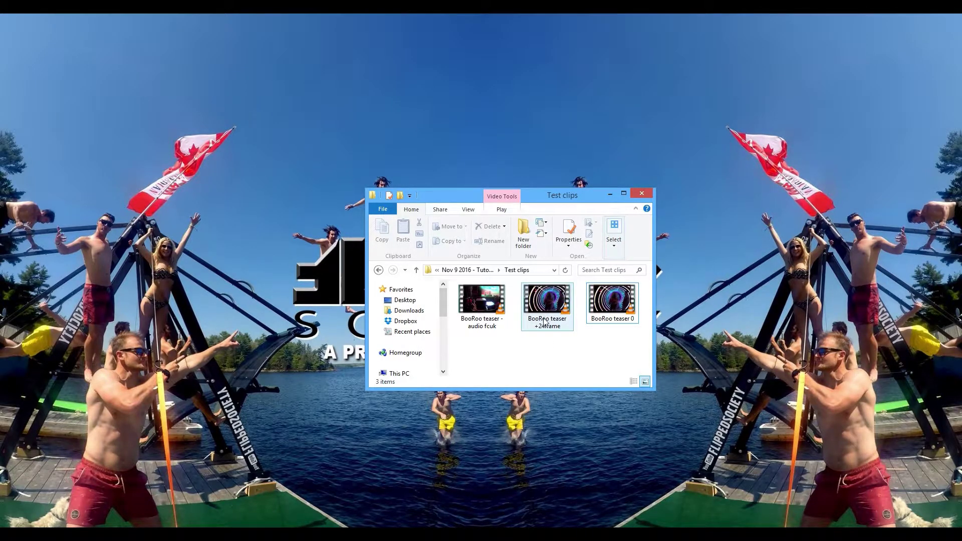
{"action": "left_click", "coordinate": [603, 306]}
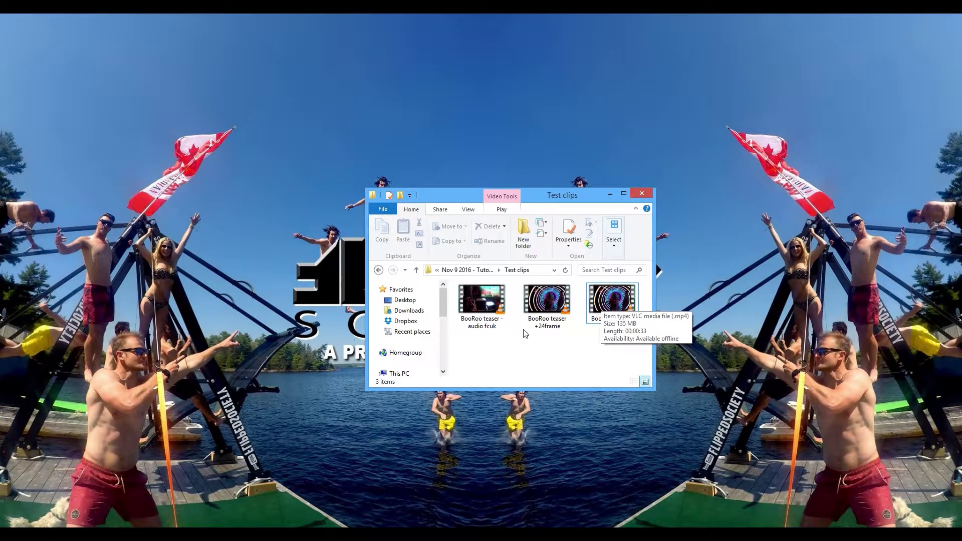
{"action": "left_click", "coordinate": [547, 324]}
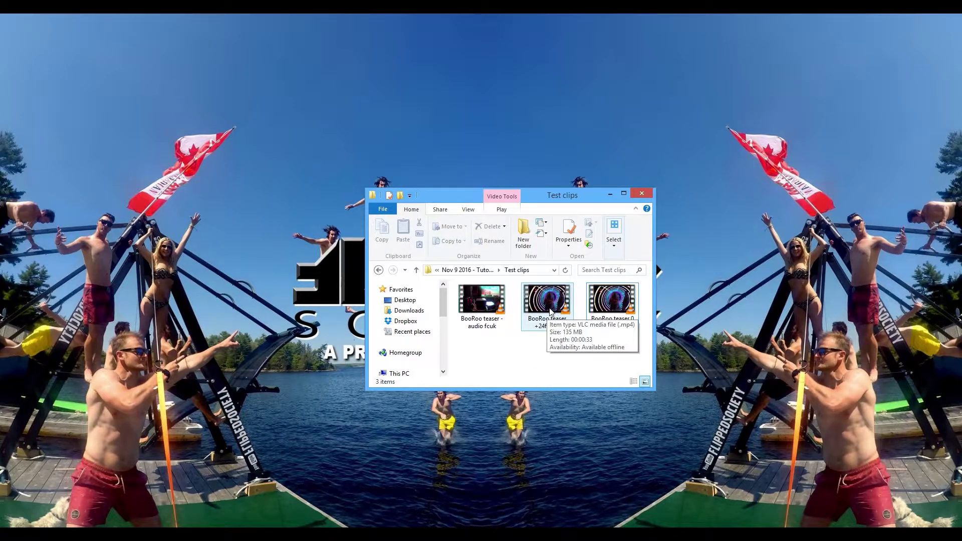
{"action": "left_click", "coordinate": [574, 364]}
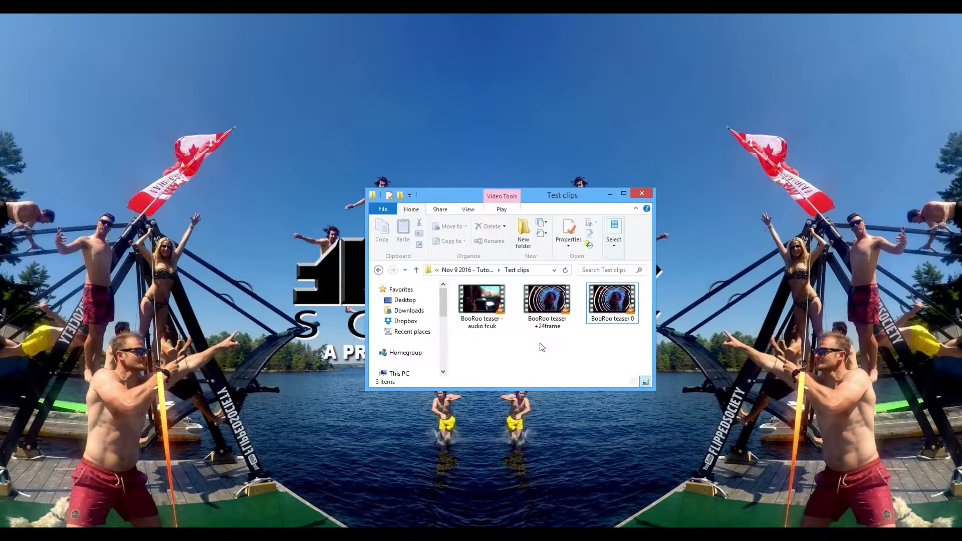
Step: Open BooRoo teaser +24frame in VLC media player and play it
{"action": "double_click", "coordinate": [547, 301]}
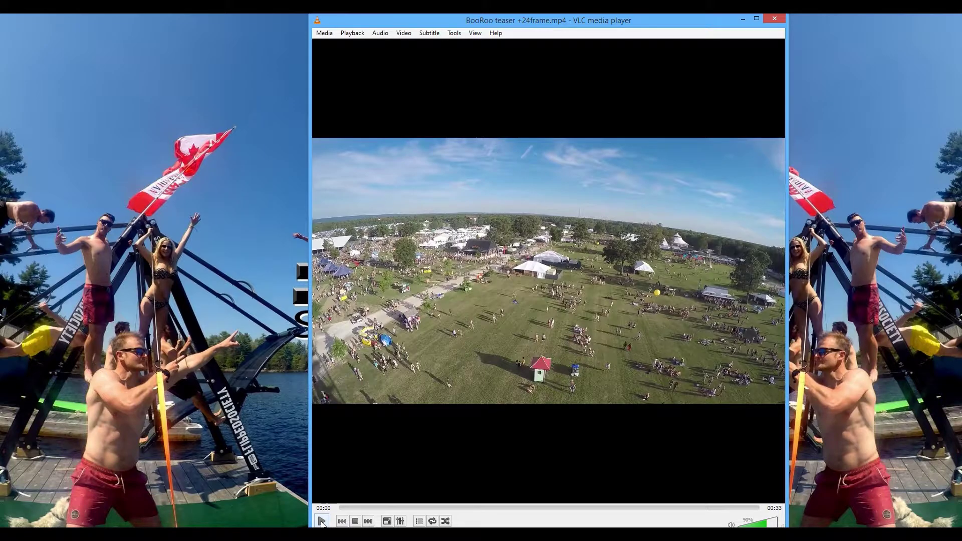
{"action": "left_click", "coordinate": [321, 522]}
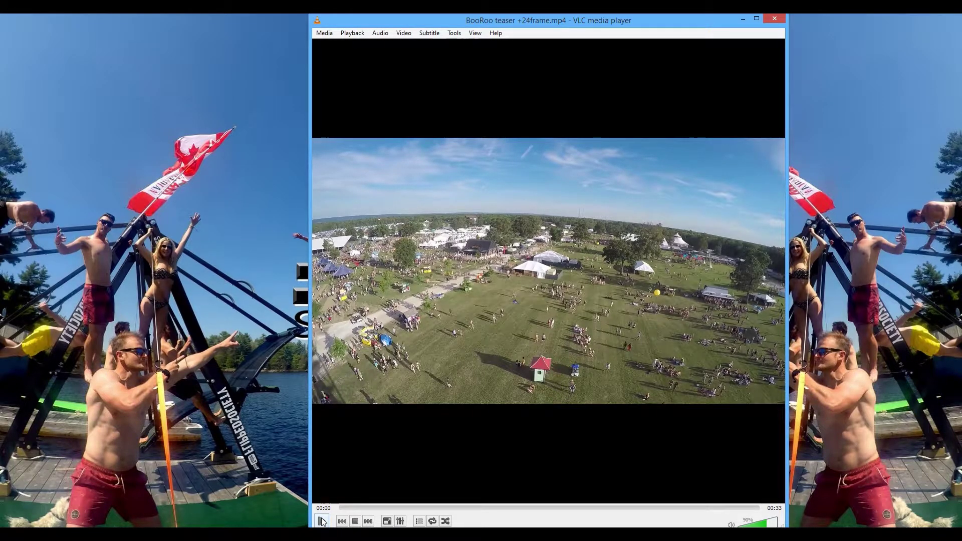
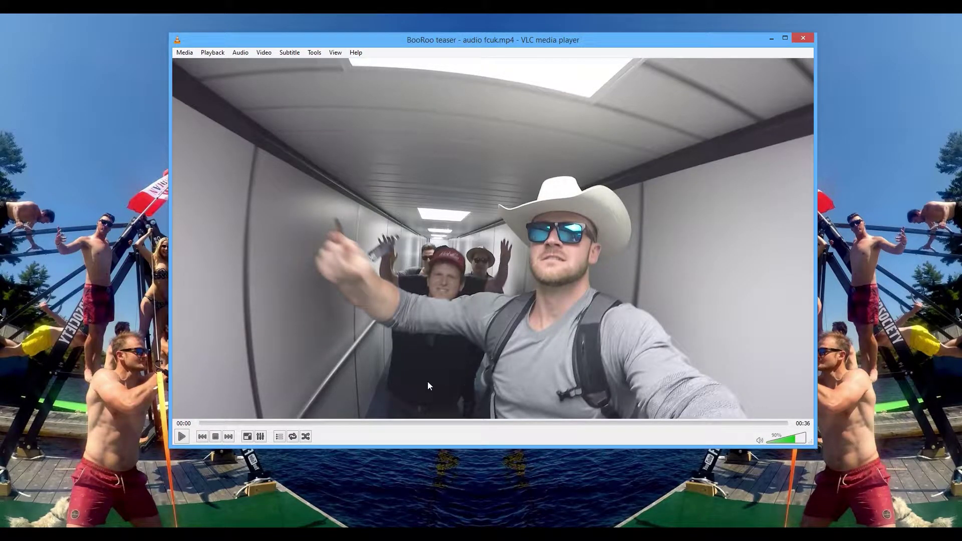
Step: Play BooRoo teaser - audio fcuk in VLC media player and leave its full-screen view
{"action": "left_click", "coordinate": [182, 436]}
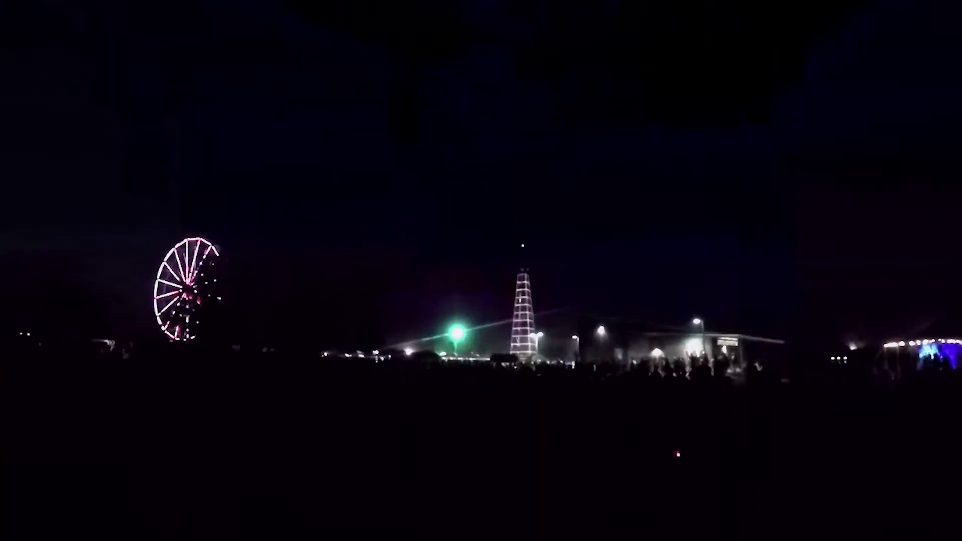
{"action": "double_click", "coordinate": [723, 69]}
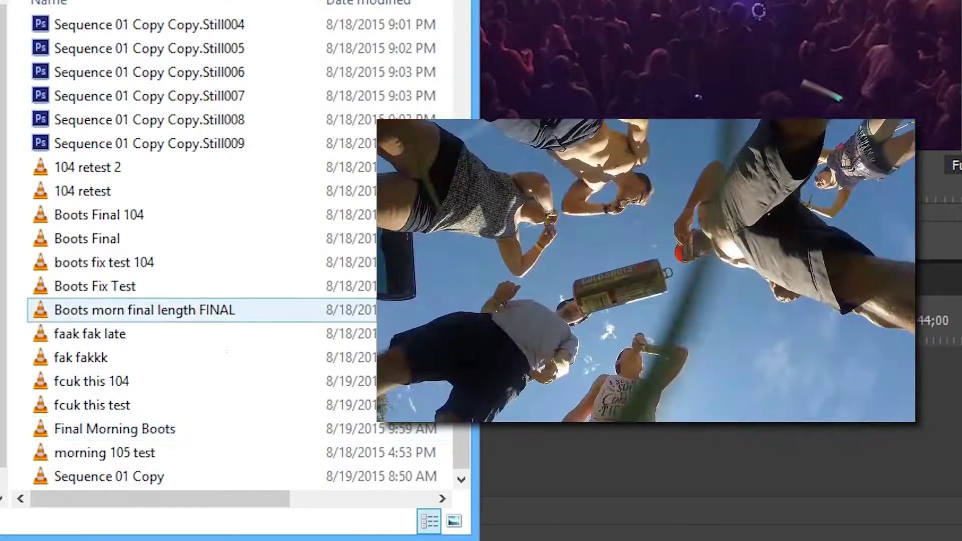
Step: Look over the earlier test exports in the render folder, including 104 retest, 104 retest 2, Boots Final and Boots Final 104
{"action": "left_click", "coordinate": [87, 239]}
{"action": "left_click", "coordinate": [99, 214]}
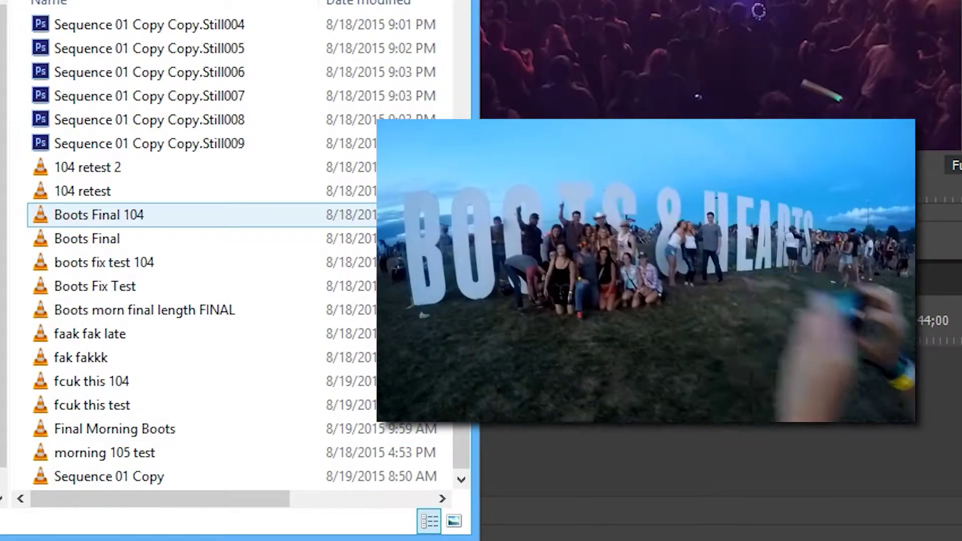
{"action": "left_click", "coordinate": [90, 334]}
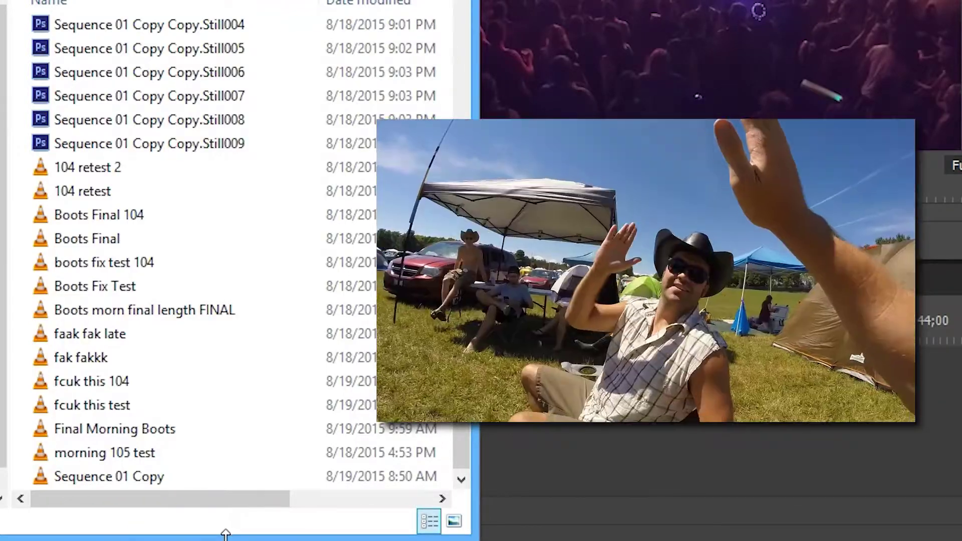
{"action": "left_click", "coordinate": [198, 476]}
{"action": "left_click", "coordinate": [93, 170]}
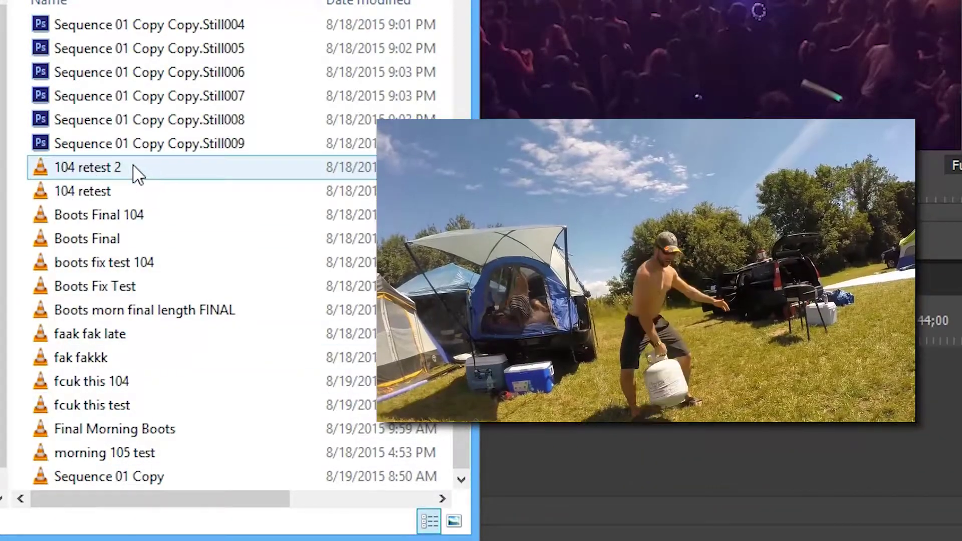
{"action": "left_click", "coordinate": [121, 193]}
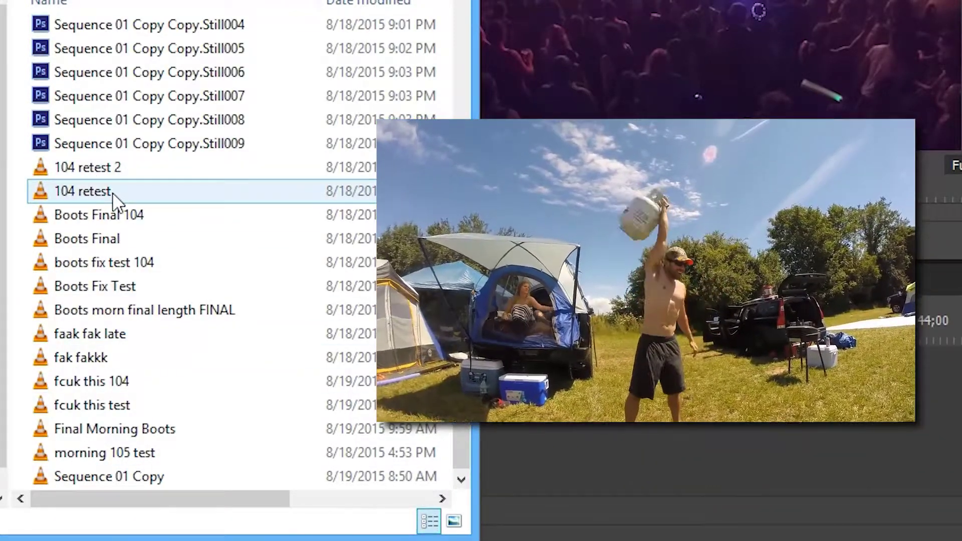
{"action": "left_click", "coordinate": [122, 170]}
{"action": "left_click", "coordinate": [133, 215]}
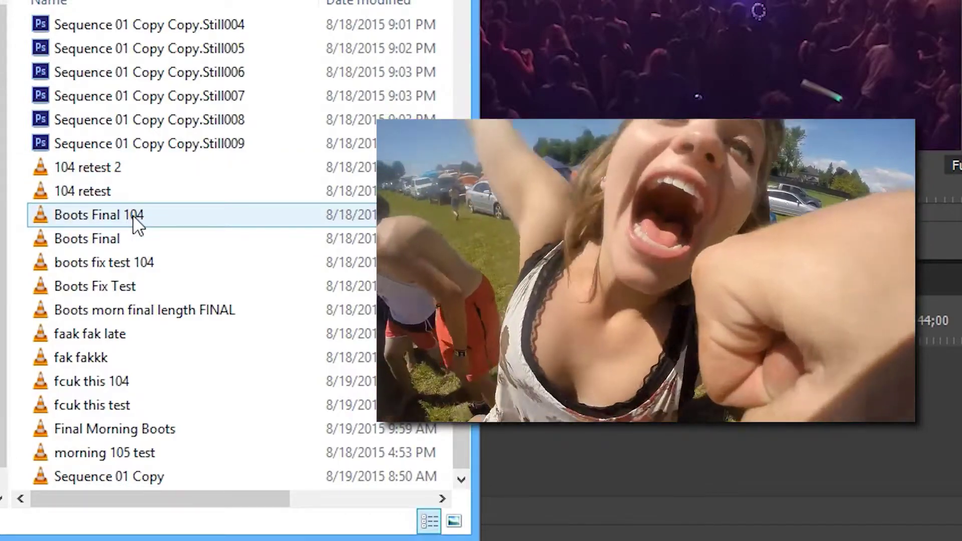
Step: Review the remaining exported versions, from Boots morn final length FINAL through faak fak late and fcuk this 104 to Final Morning Boots
{"action": "left_click", "coordinate": [58, 238]}
{"action": "left_click", "coordinate": [91, 415]}
{"action": "left_click", "coordinate": [93, 427]}
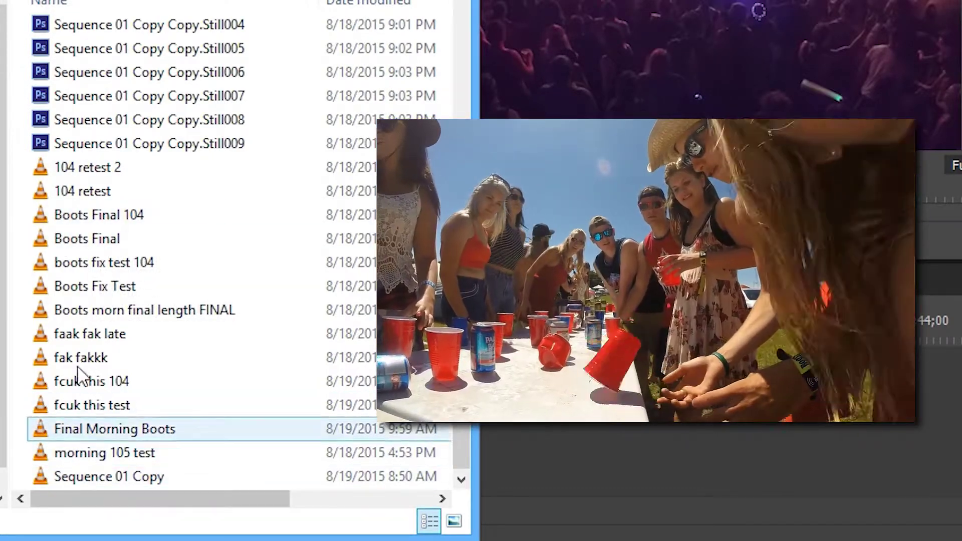
{"action": "left_click", "coordinate": [69, 334]}
{"action": "left_click", "coordinate": [131, 316]}
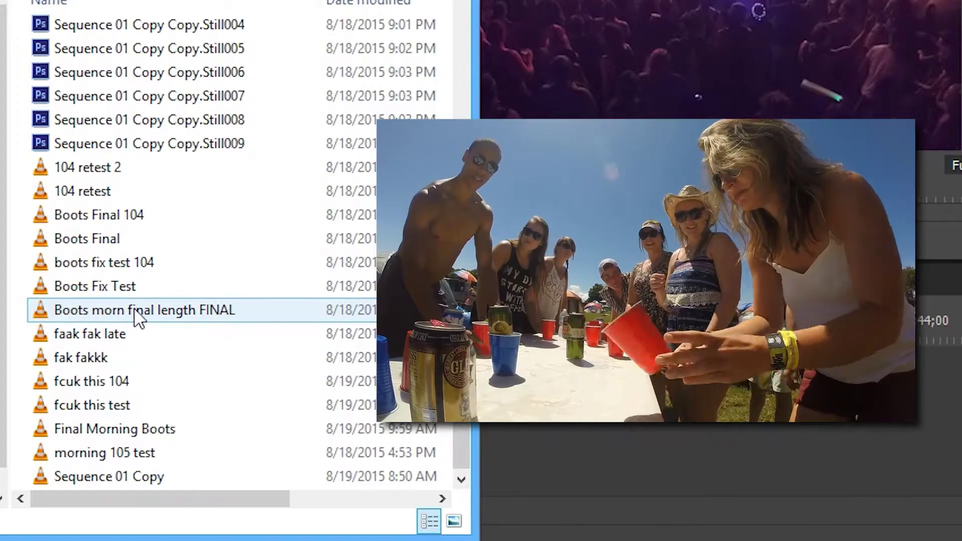
{"action": "left_click", "coordinate": [55, 381]}
{"action": "left_click", "coordinate": [47, 338]}
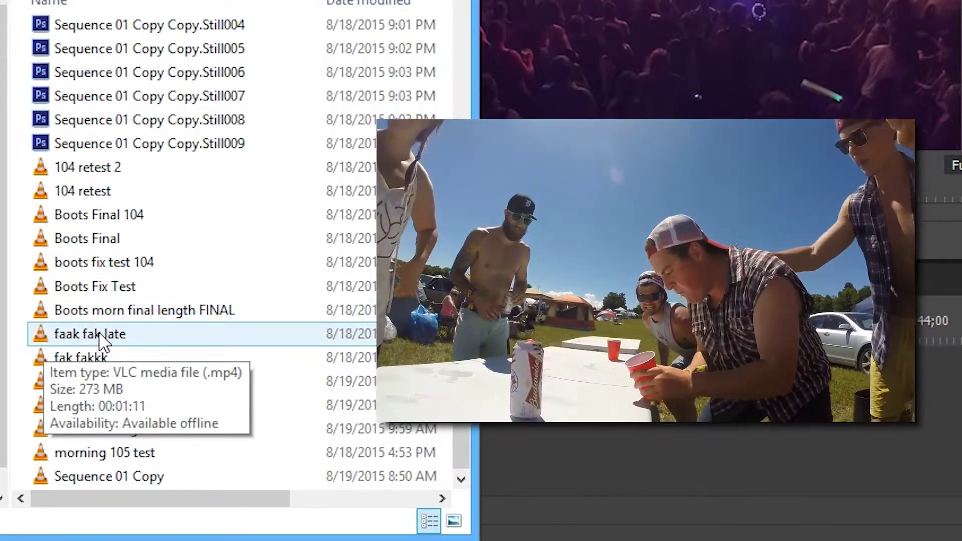
{"action": "left_click", "coordinate": [90, 359]}
{"action": "left_click", "coordinate": [81, 403]}
{"action": "left_click", "coordinate": [83, 385]}
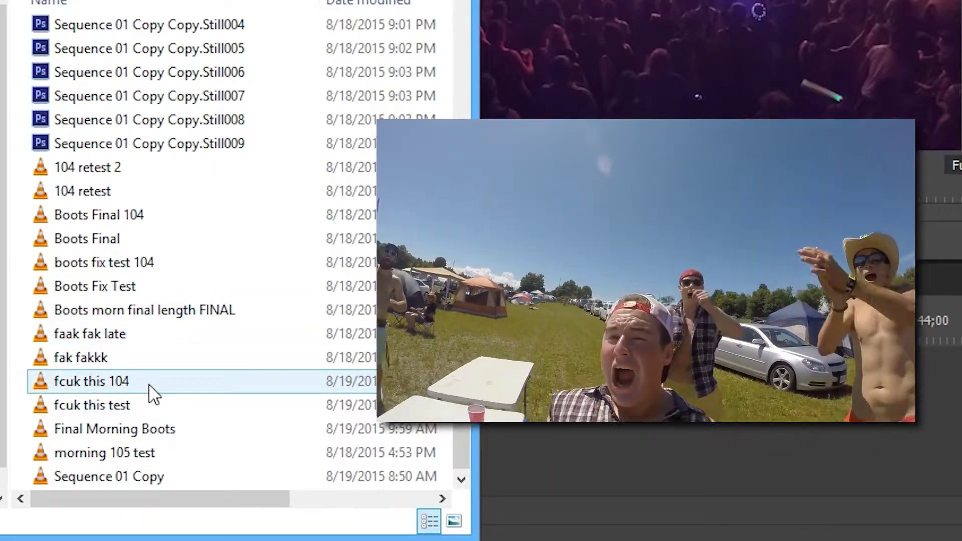
{"action": "left_click", "coordinate": [42, 411]}
{"action": "left_click", "coordinate": [45, 428]}
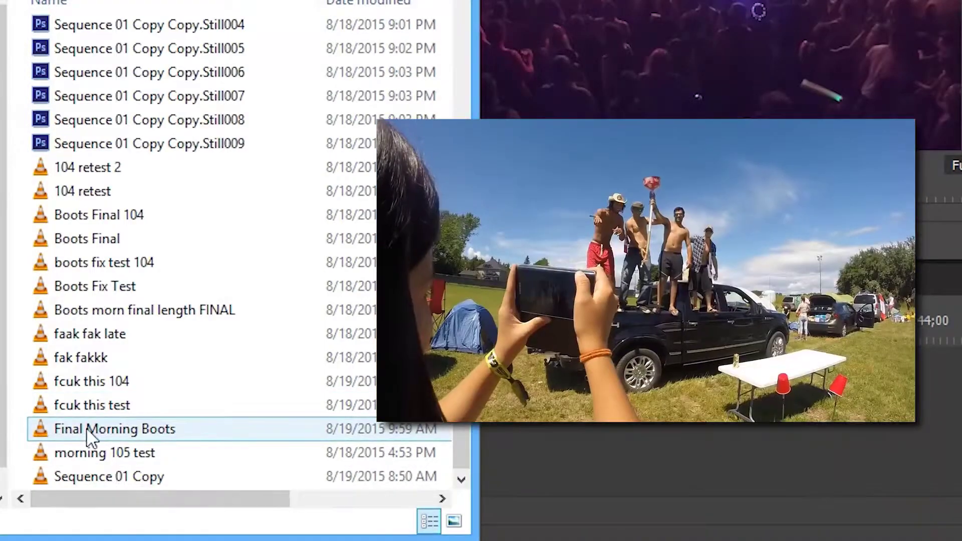
Step: Check the file sizes of morning 105 test, Final Morning Boots and Boots morn final length FINAL by selecting each in turn
{"action": "left_click", "coordinate": [89, 453]}
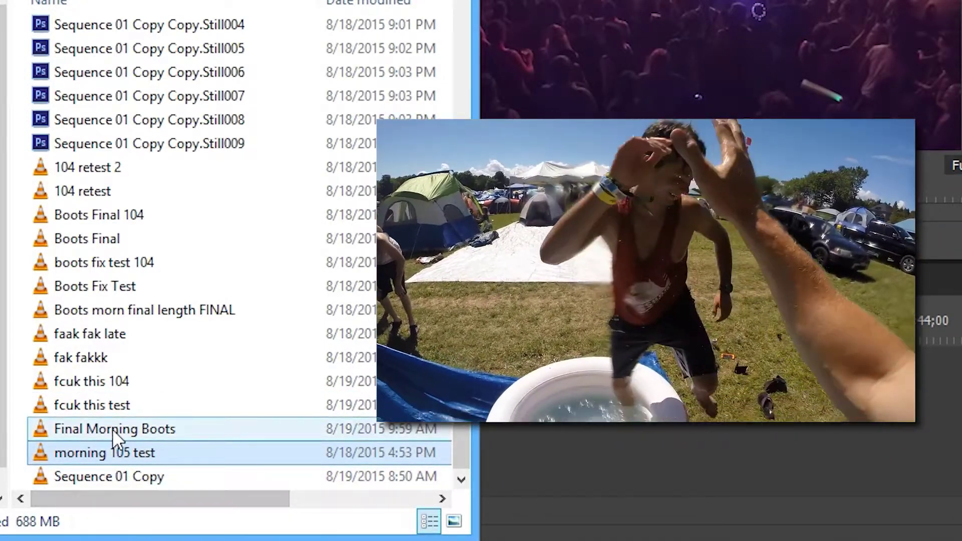
{"action": "left_click", "coordinate": [112, 429]}
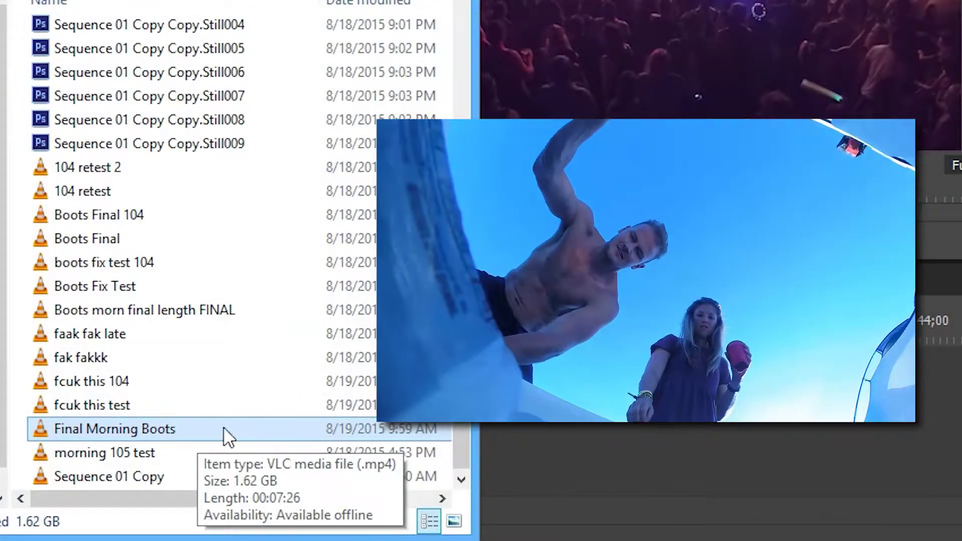
{"action": "left_click", "coordinate": [145, 315]}
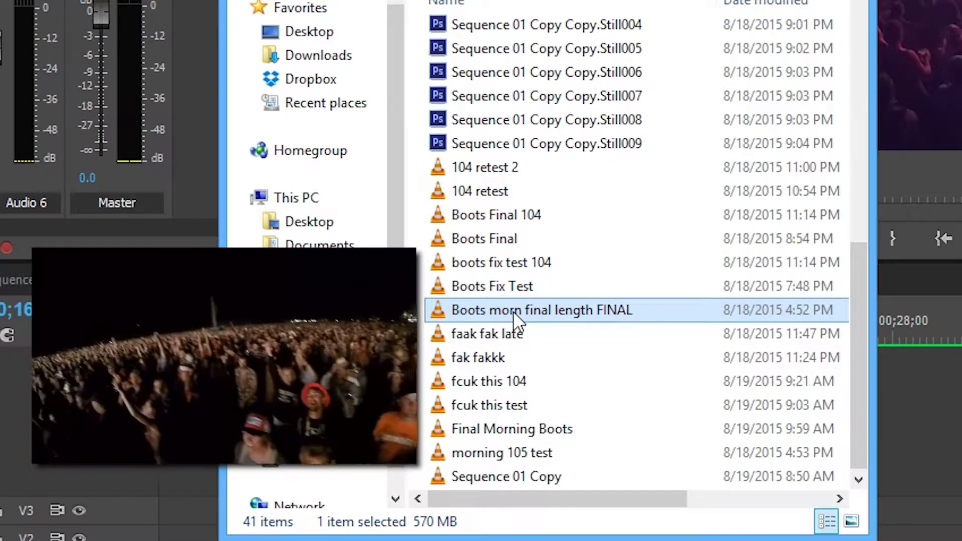
{"action": "left_click_drag", "start_coordinate": [462, 532], "coordinate": [504, 275]}
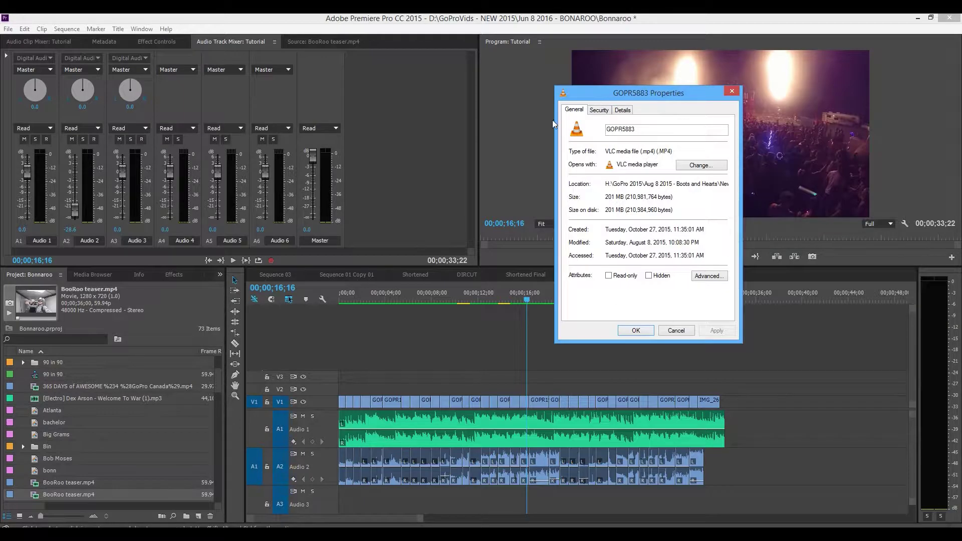
Step: Check the video data rate in the detailed properties of the GOPR5883 source clip and close its properties
{"action": "left_click", "coordinate": [622, 111]}
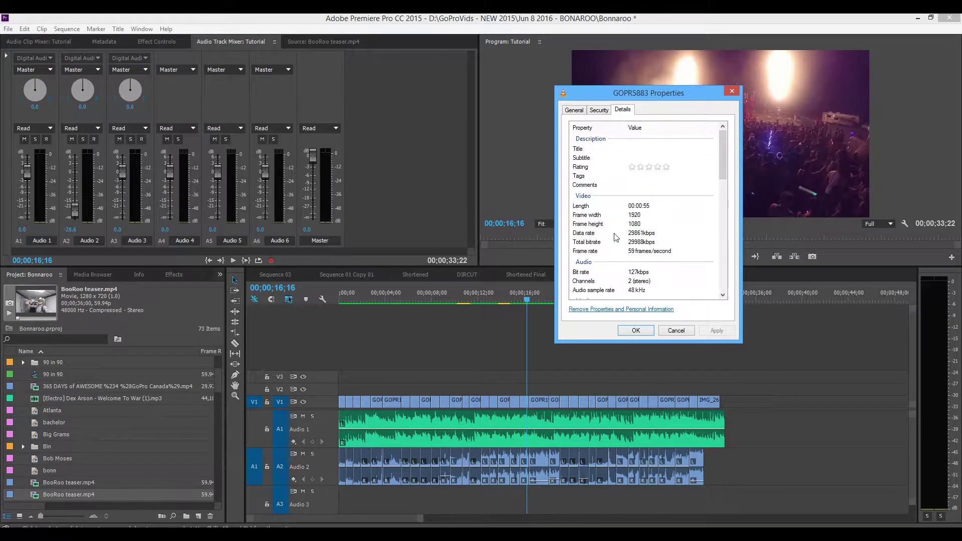
{"action": "left_click", "coordinate": [586, 234]}
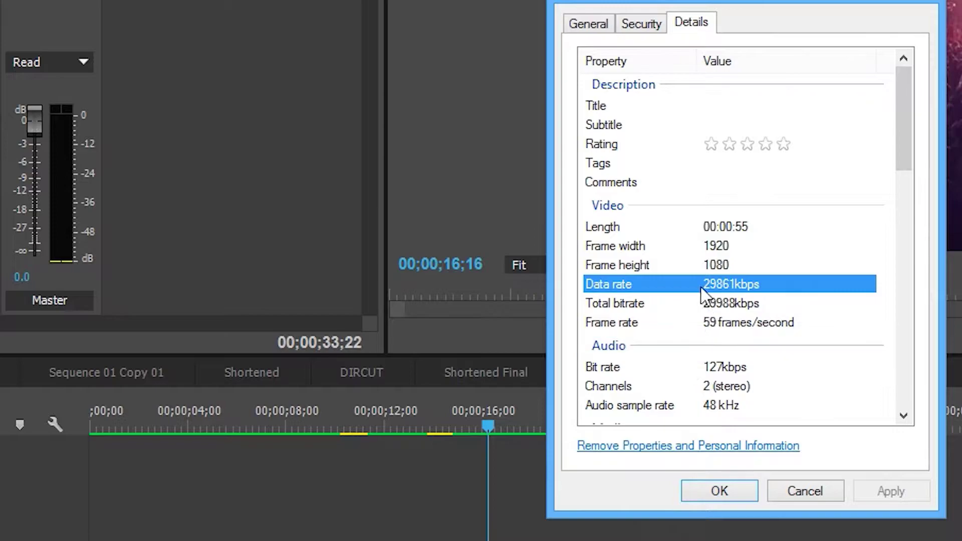
{"action": "left_click", "coordinate": [720, 491]}
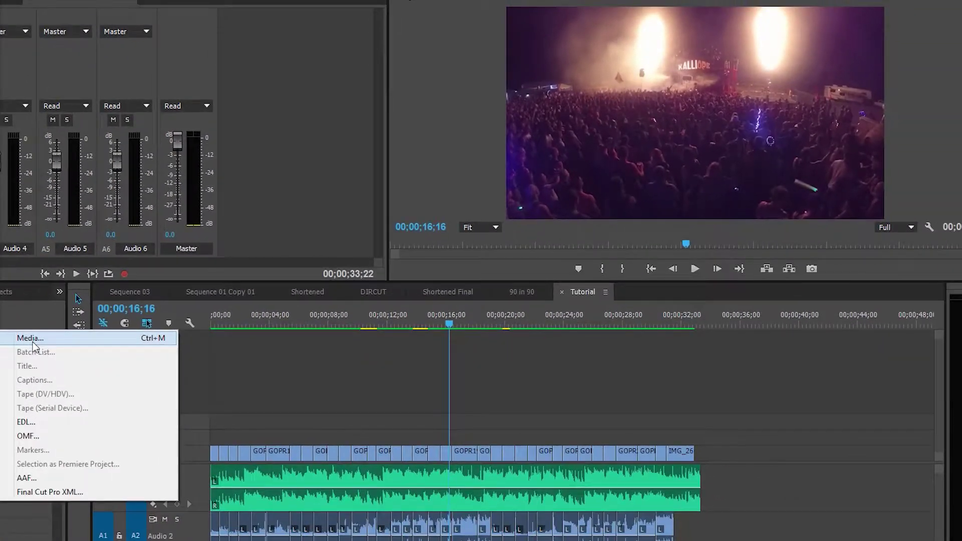
Step: Open the media export settings for the Tutorial sequence and lower both the target and maximum bitrate to 28.08 Mbps
{"action": "left_click", "coordinate": [0, 463]}
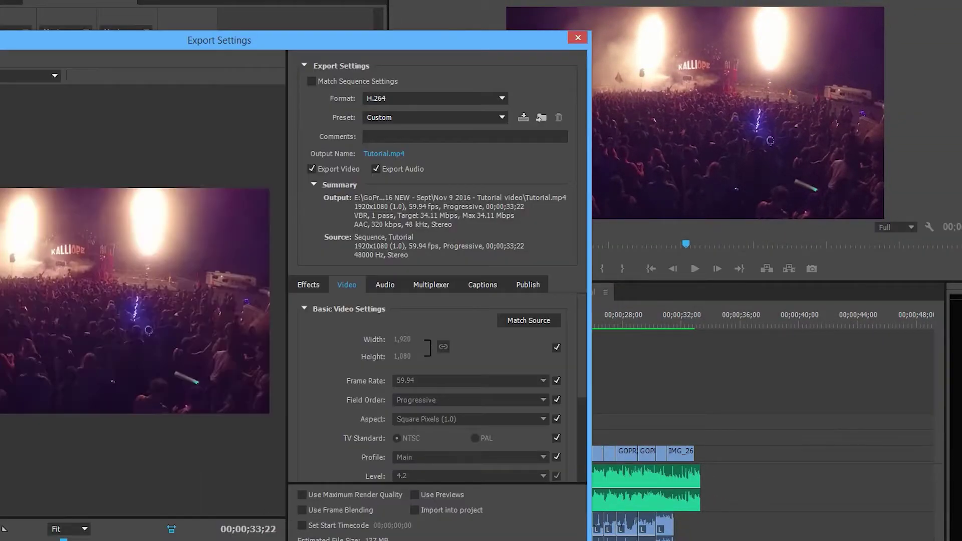
{"action": "scroll", "coordinate": [578, 312], "scroll_direction": "down", "scroll_amount": 5}
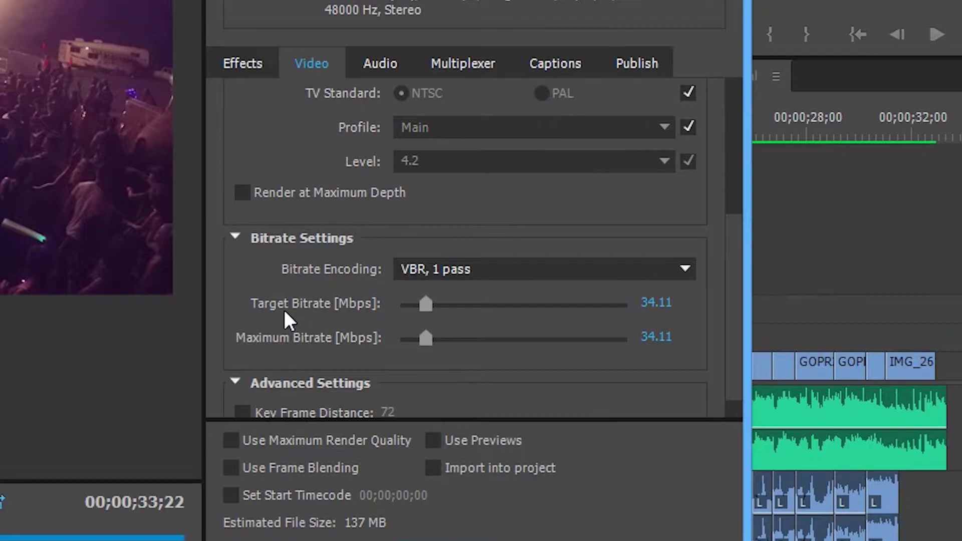
{"action": "mouse_move", "coordinate": [350, 307]}
{"action": "left_click_drag", "start_coordinate": [426, 305], "coordinate": [421, 309]}
{"action": "left_click_drag", "start_coordinate": [427, 341], "coordinate": [421, 343]}
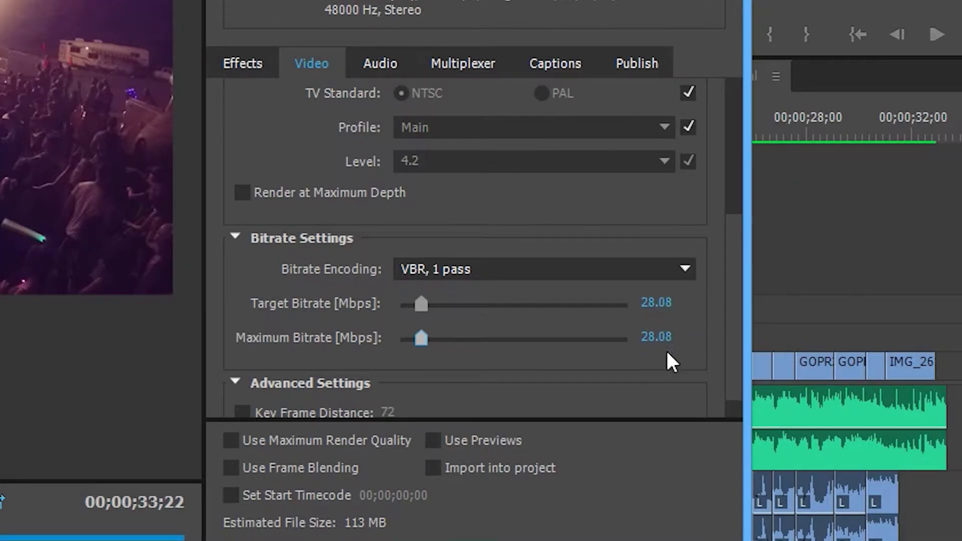
Step: Try a target bitrate of 19.04 Mbps with a 23.56 Mbps maximum, and raise both to 213.39 Mbps
{"action": "left_click_drag", "start_coordinate": [423, 303], "coordinate": [409, 304]}
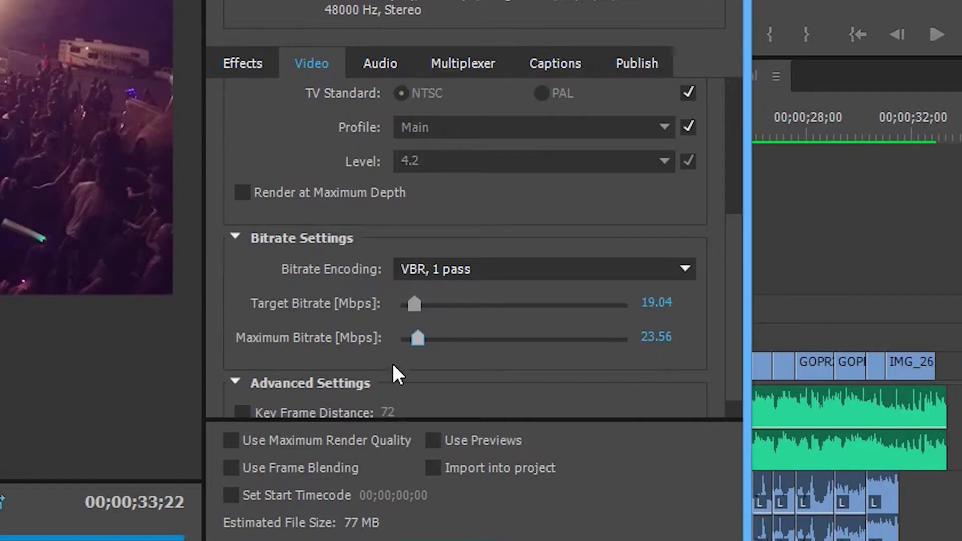
{"action": "left_click_drag", "start_coordinate": [419, 306], "coordinate": [570, 334]}
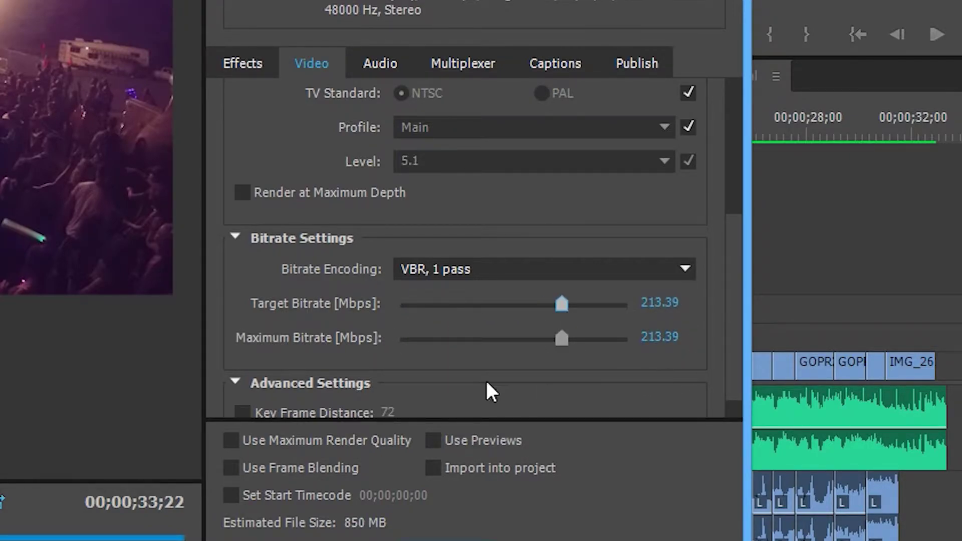